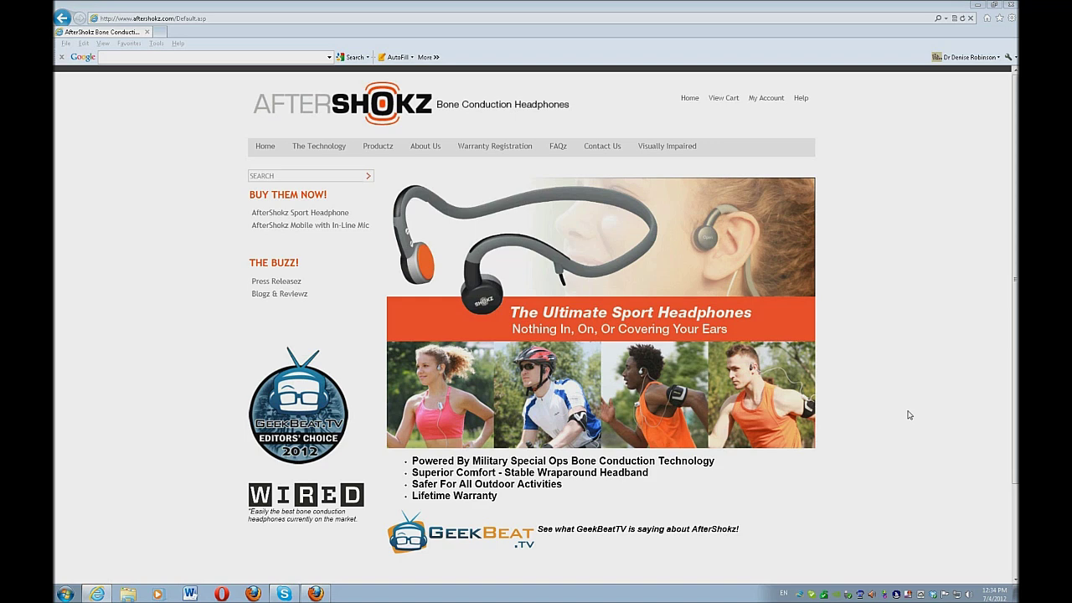
Follow the My Account link to the login page and clear the stray character from the e-mail field.
left_click(662, 517)
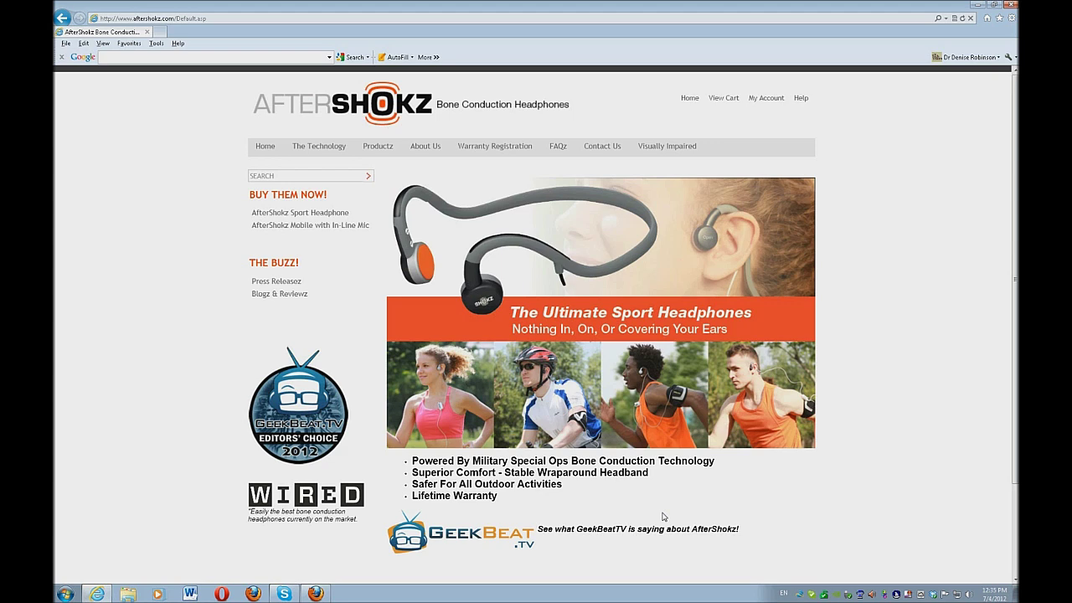
key("Insert+F7")
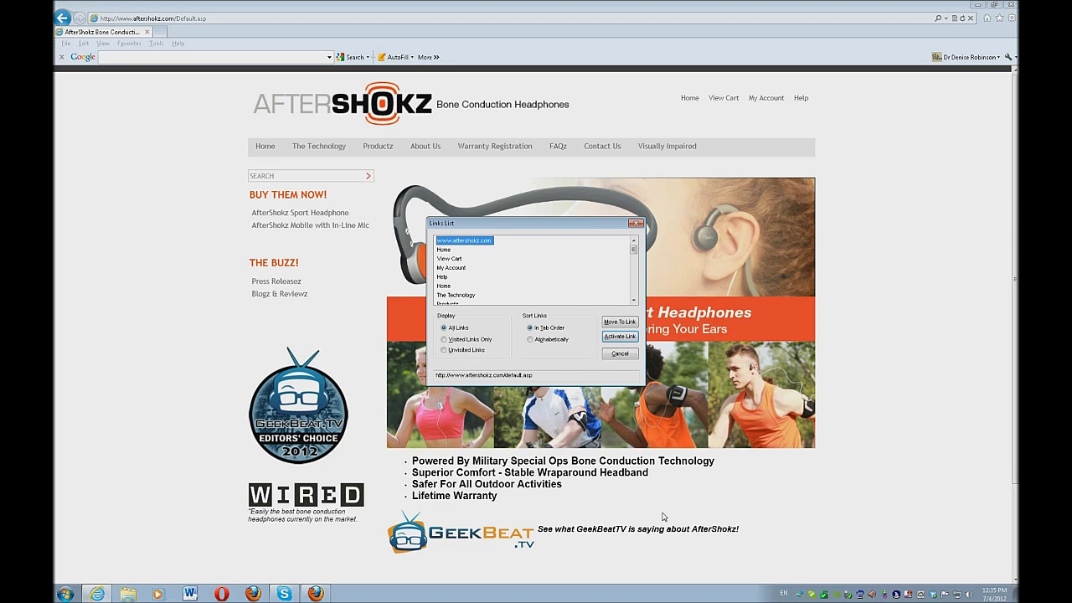
key("m")
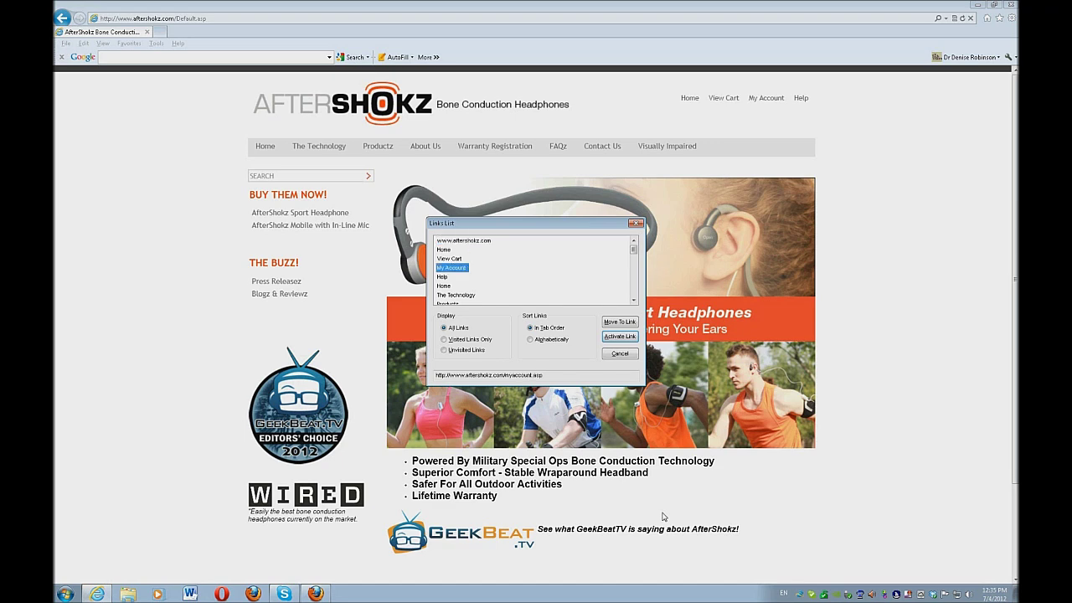
key("Return")
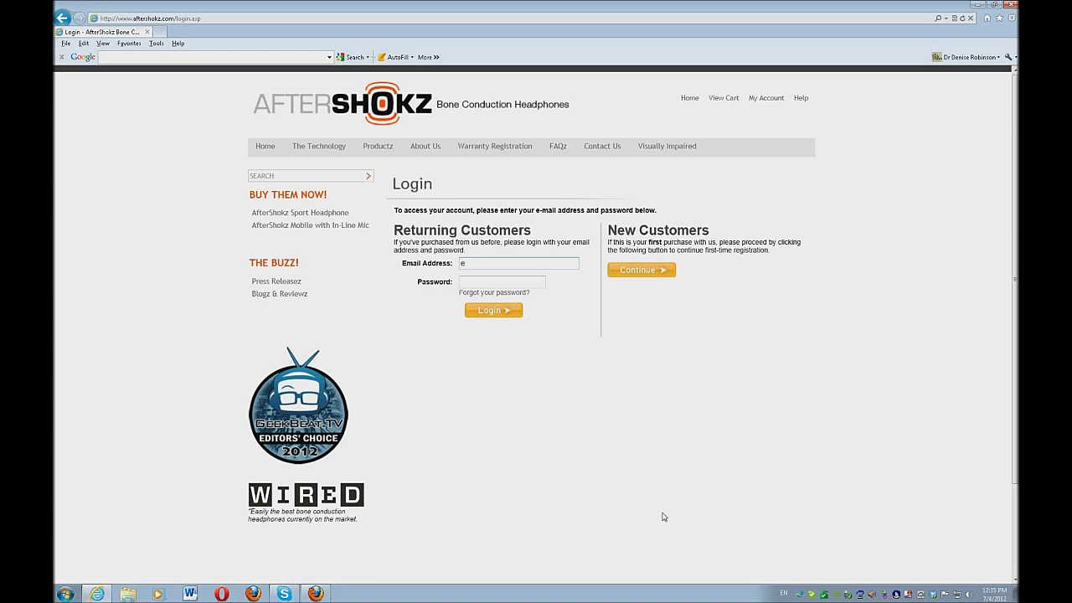
key("BackSpace")
key("Tab")
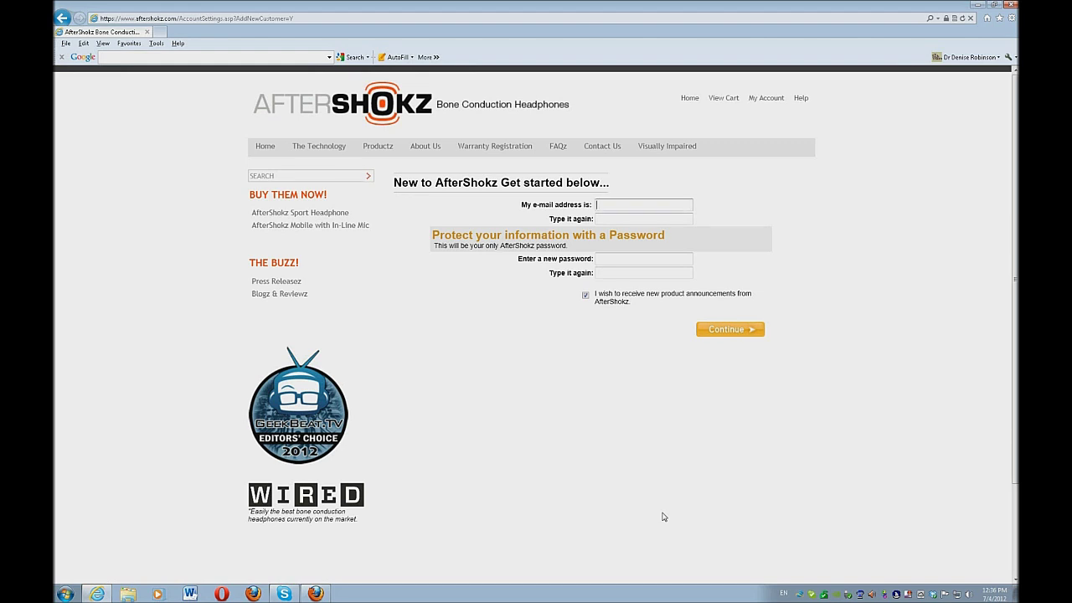
Fill in the e-mail address from the saved suggestion and retype it in the confirmation field.
type("yourtec")
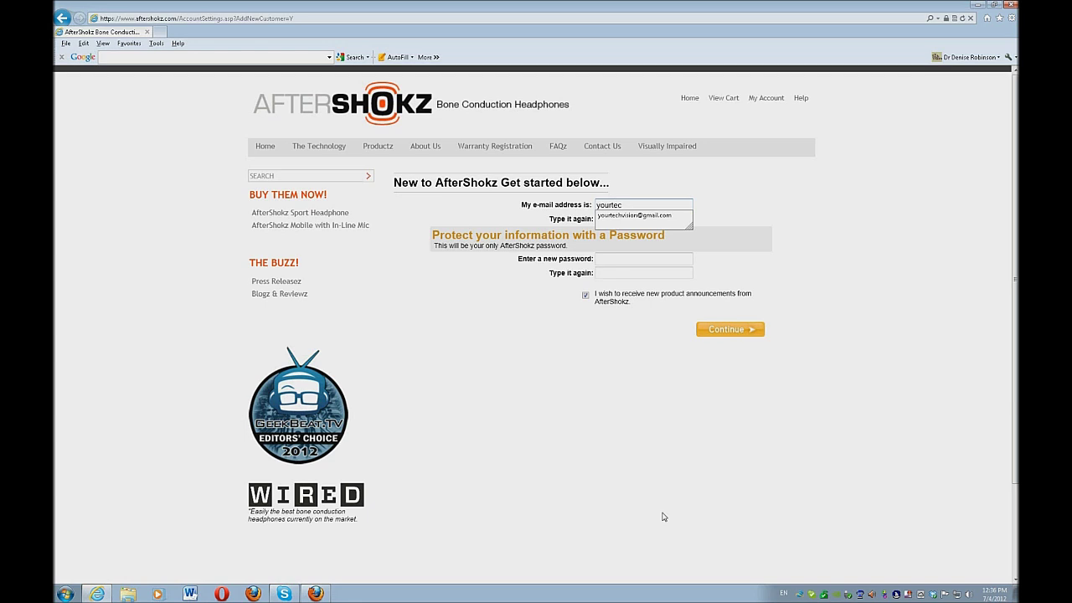
key("Down")
key("Return")
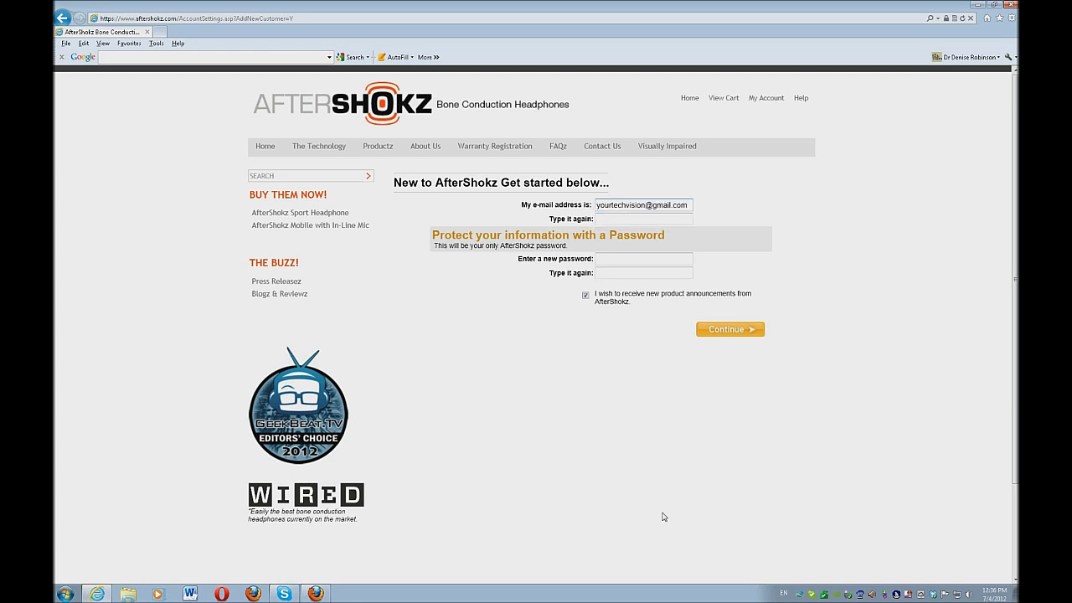
key("Tab")
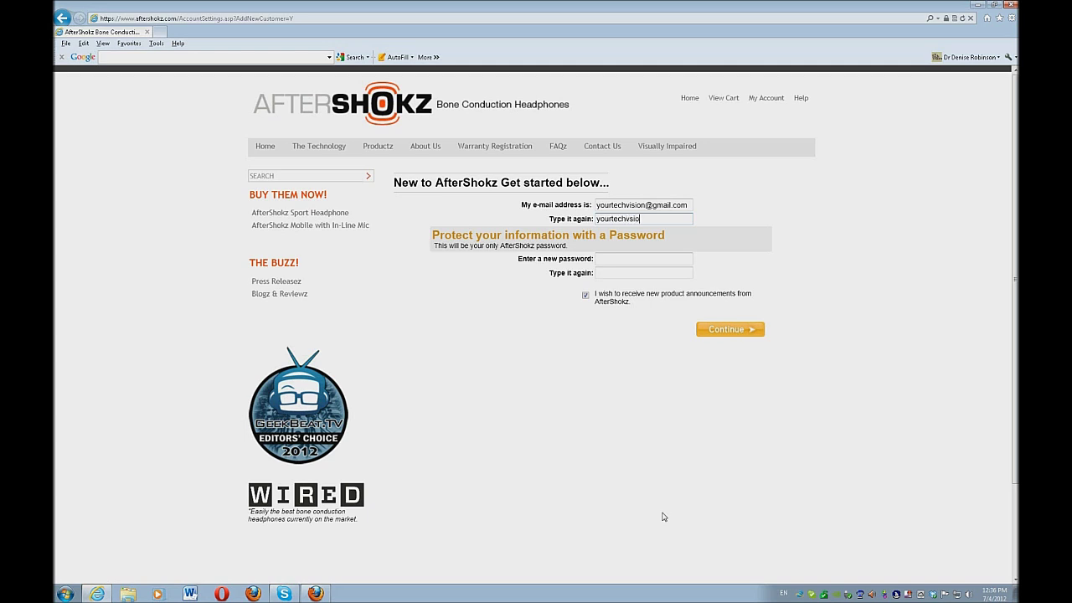
Enter and confirm the account password, then submit the new-customer form.
key("Tab")
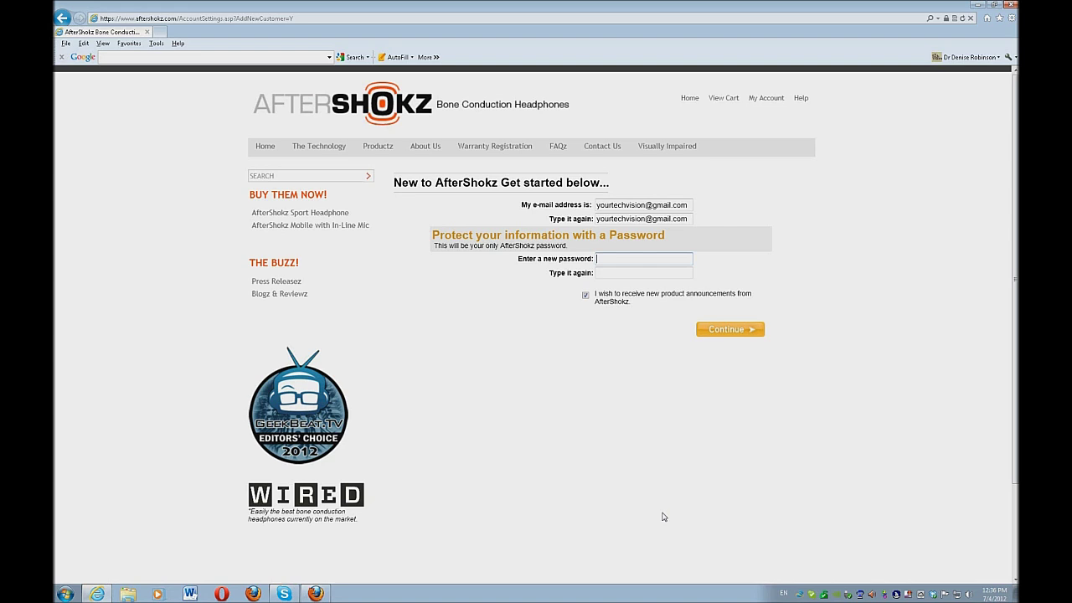
type("******")
key("Tab")
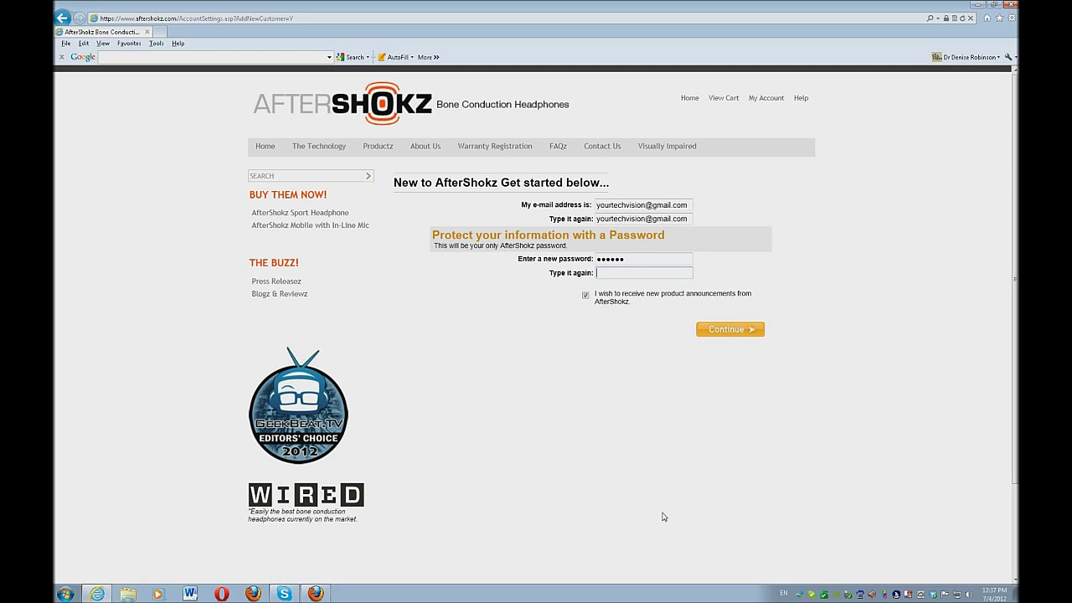
type("******")
key("Tab")
key("Tab")
key("Return")
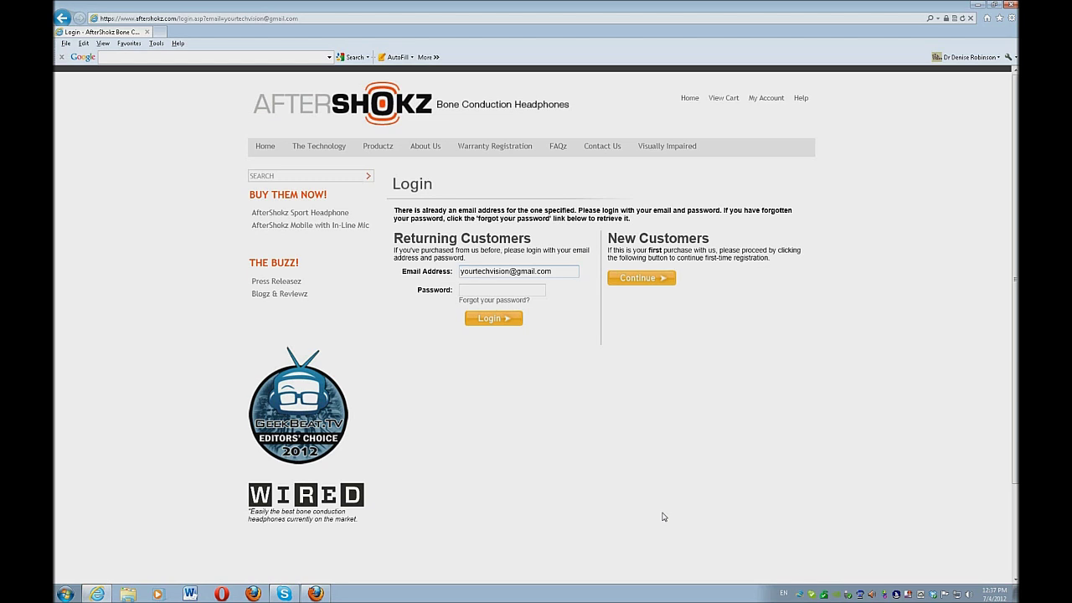
Log in with the prefilled e-mail address and the account password.
type("e")
key("BackSpace")
key("Tab")
type("******")
key("Return")
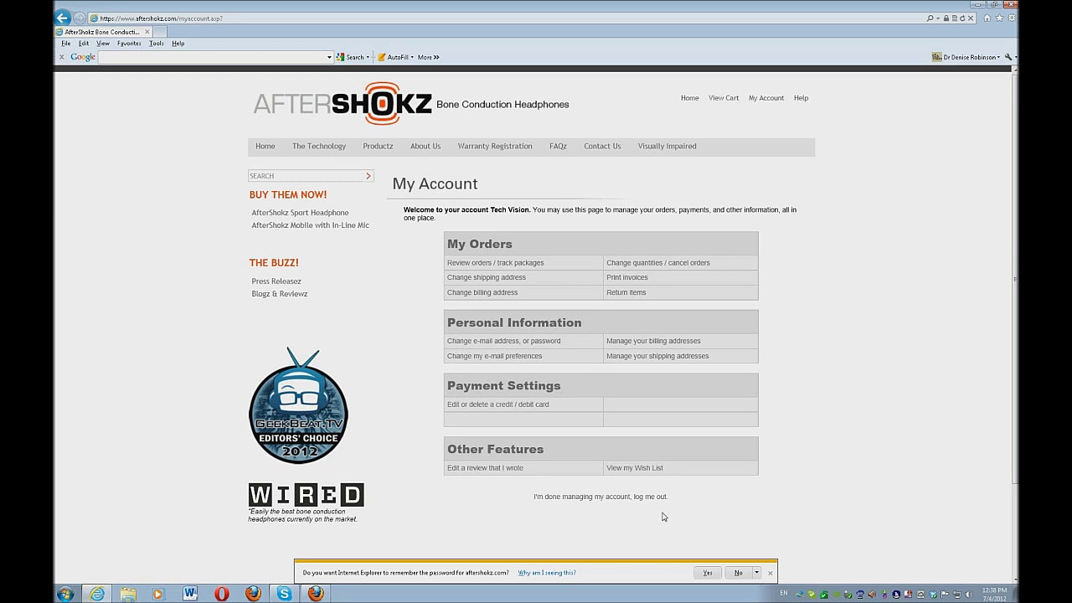
Go to the Productz page through the JAWS Links List.
key("Insert+F7")
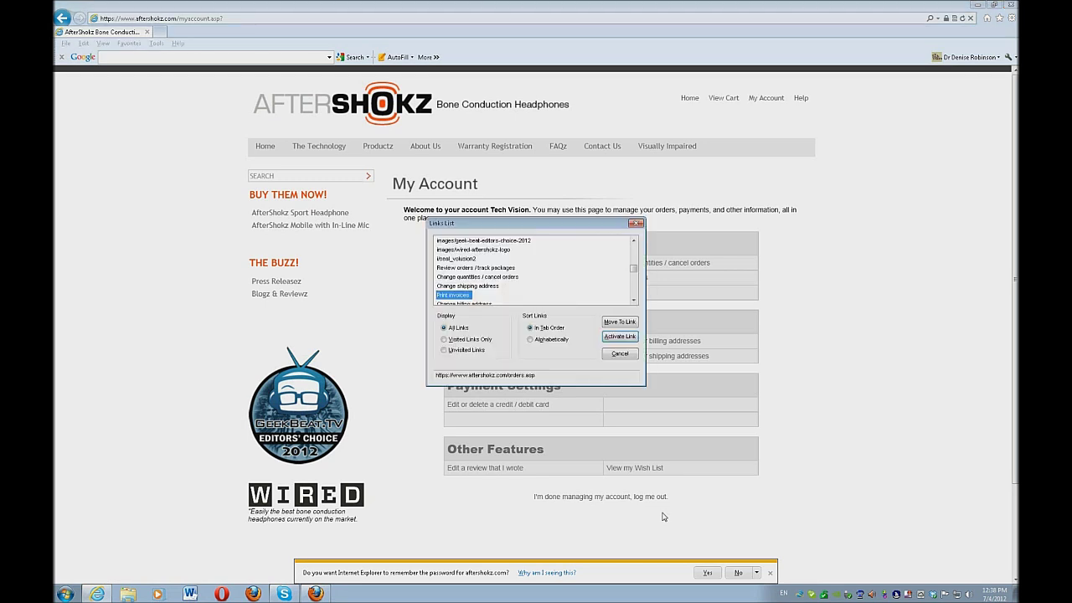
key("p")
key("p")
key("p")
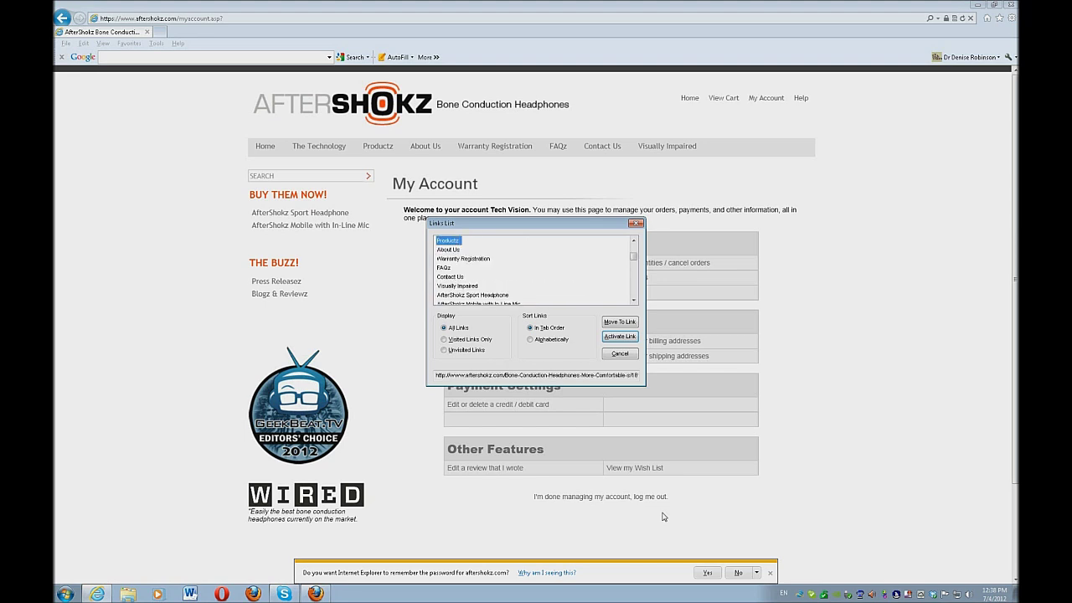
key("Return")
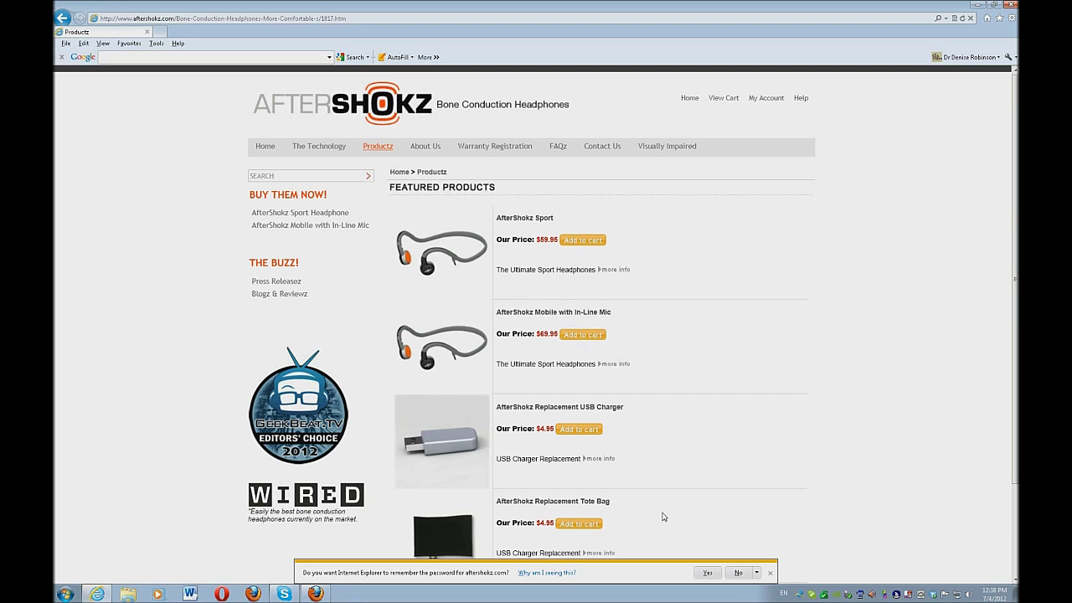
Open the AfterShokz Mobile with In-Line Mic ($69.95) product page and add it to the cart.
key("Insert+F7")
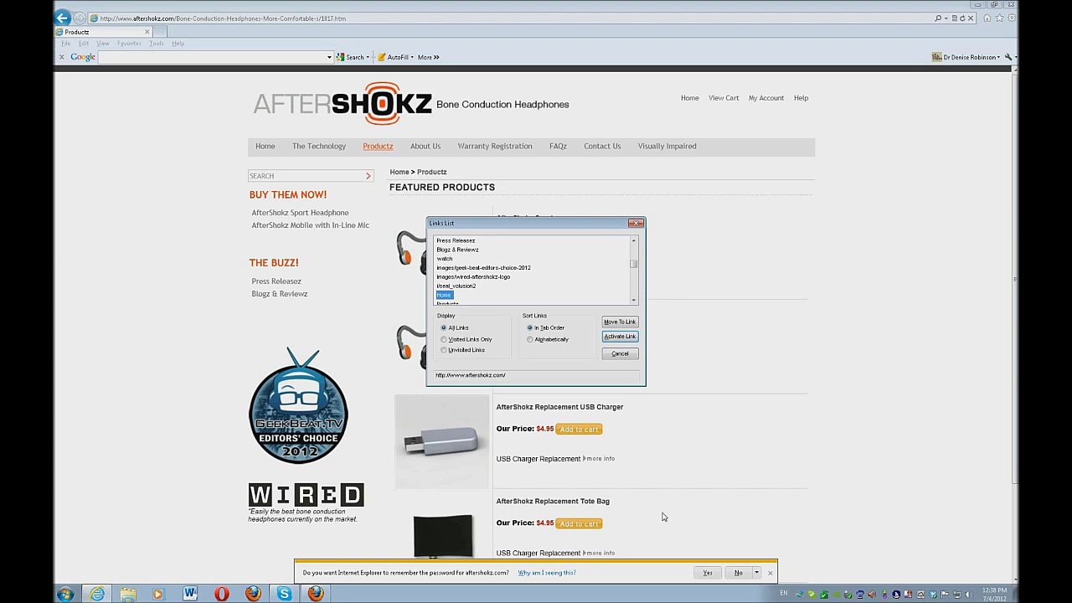
key("a")
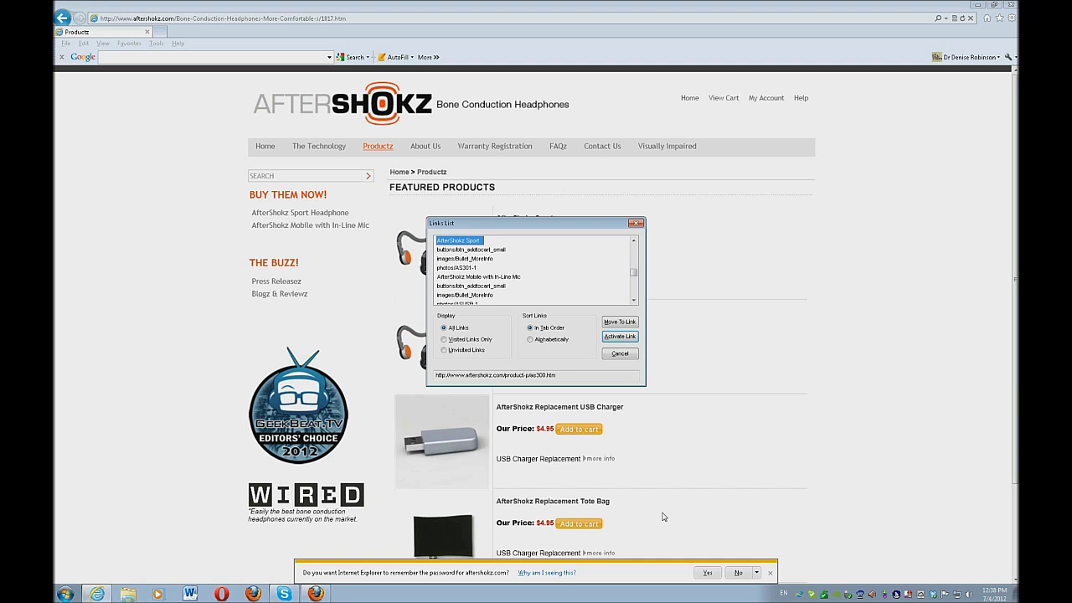
key("a")
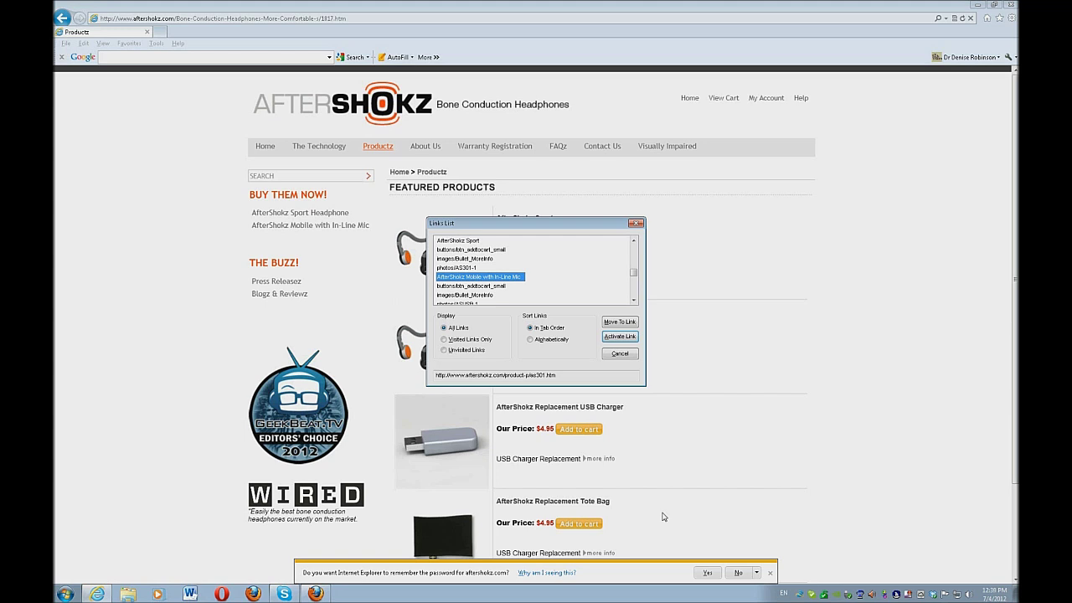
key("Return")
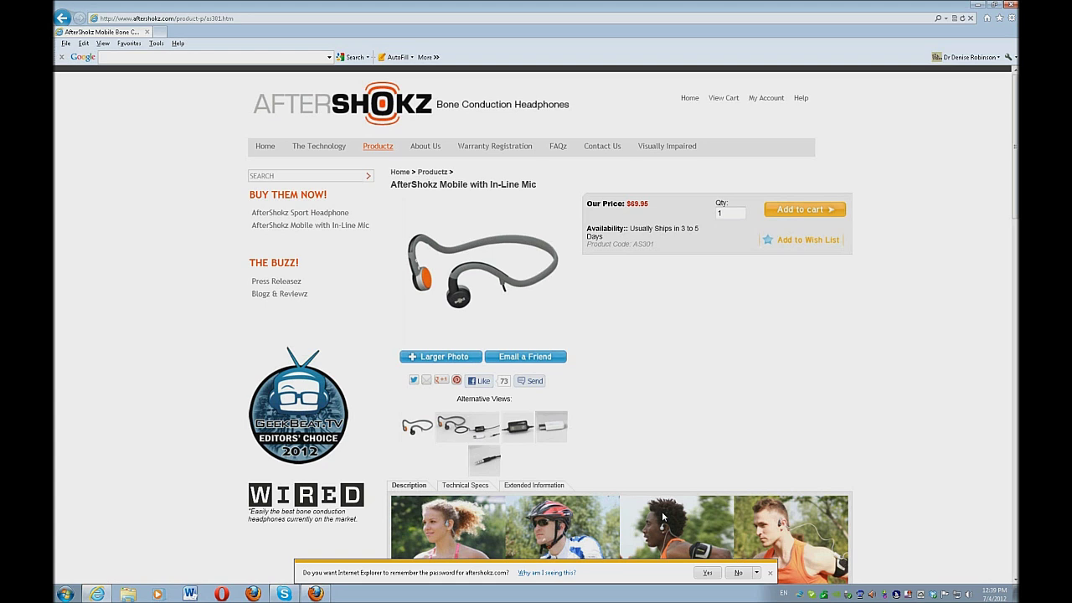
Open the shopping cart through the View Cart link.
key("Insert+F7")
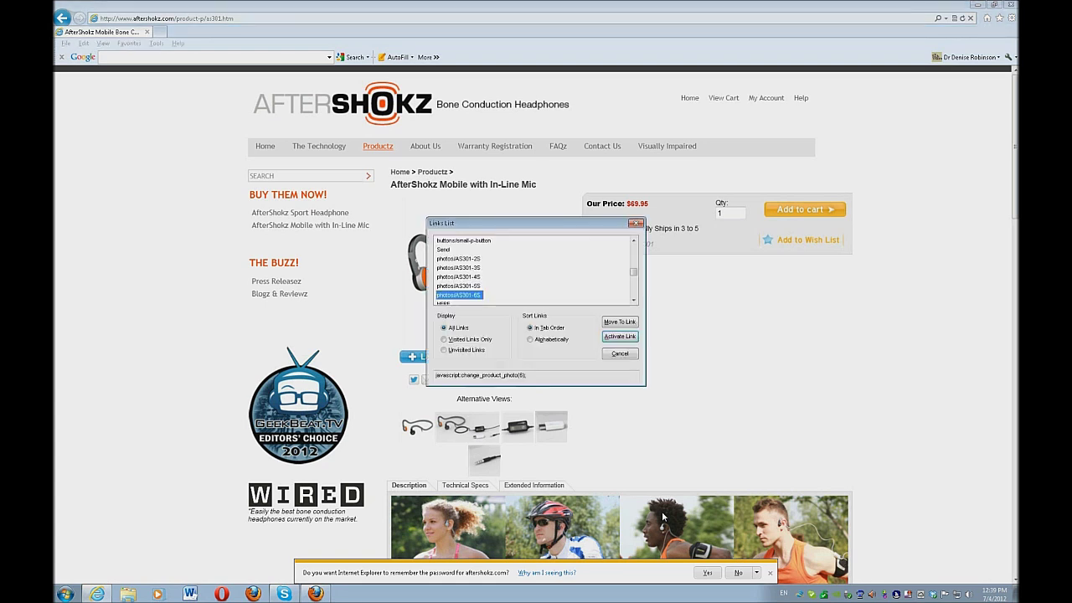
key("v")
key("v")
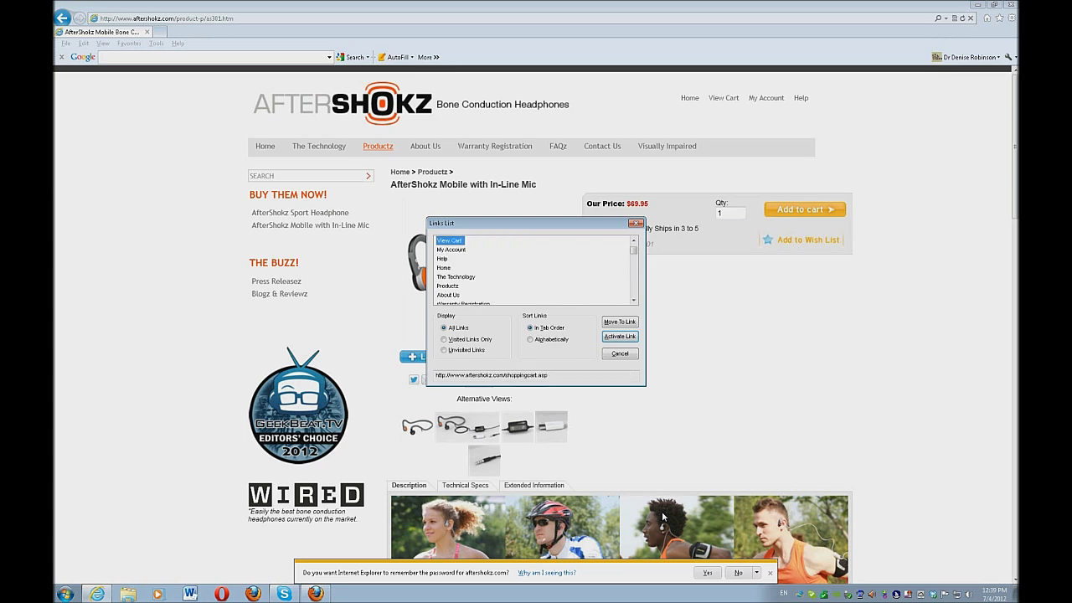
key("Return")
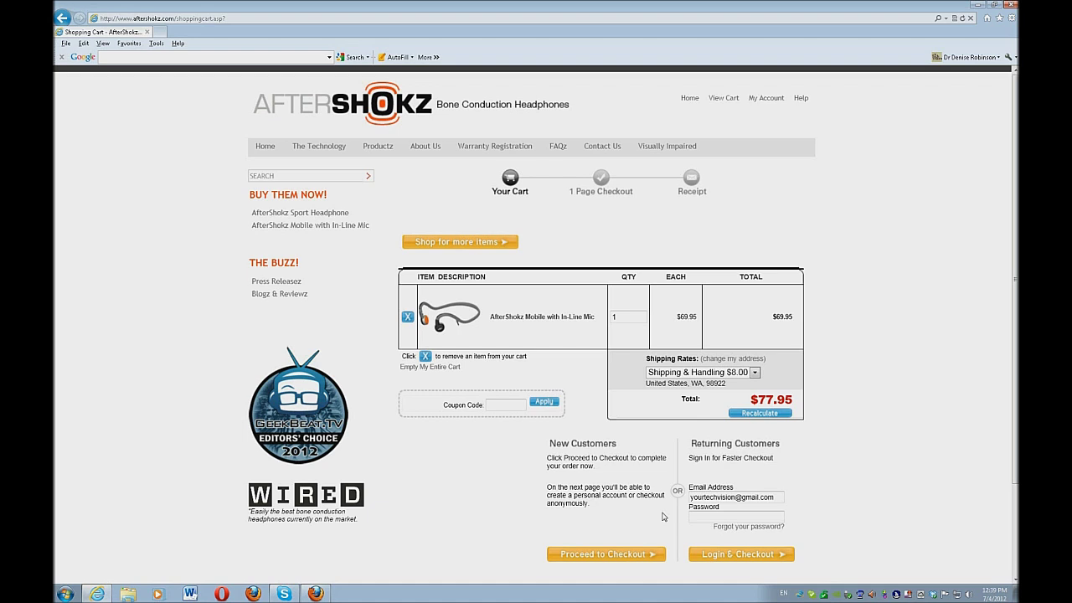
Enter the coupon code u-r-able121 in the cart's Coupon Code field.
key("Tab")
key("Tab")
type("ur")
key("BackSpace")
type("-r-able121")
key("Tab")
Apply coupon u-r-able121, which is refused as already used, leaving the total at $77.95.
key("Return")
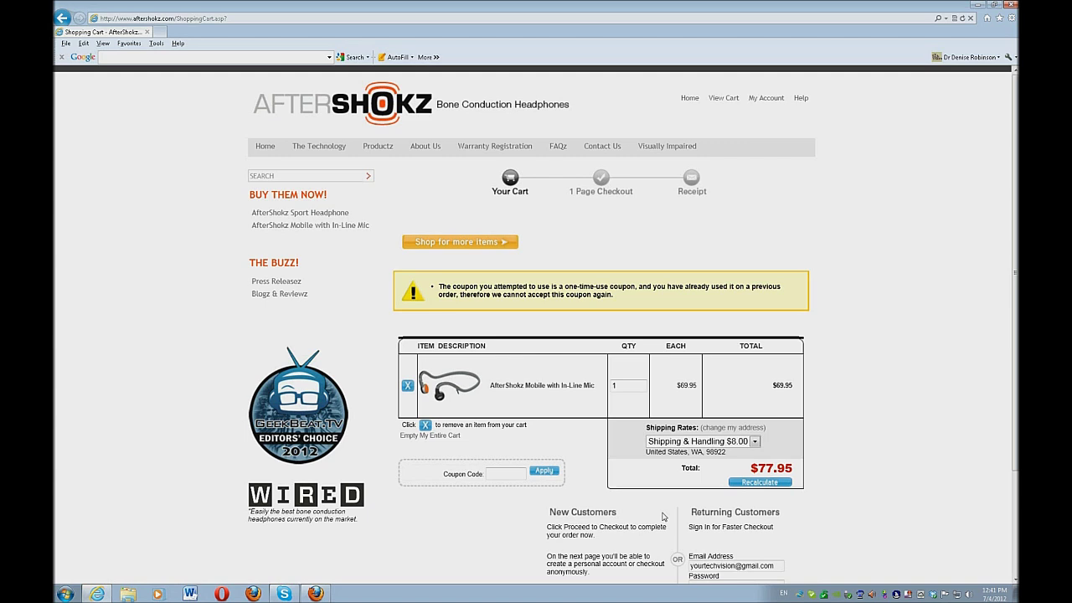
left_click(507, 473)
left_click(507, 473)
key("Down")
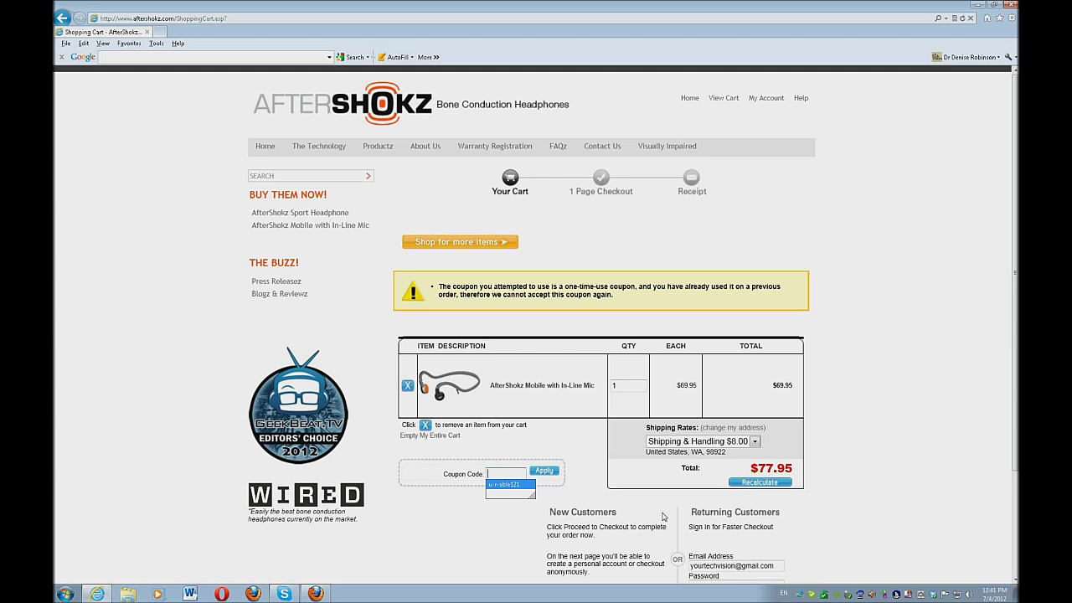
left_click(662, 517)
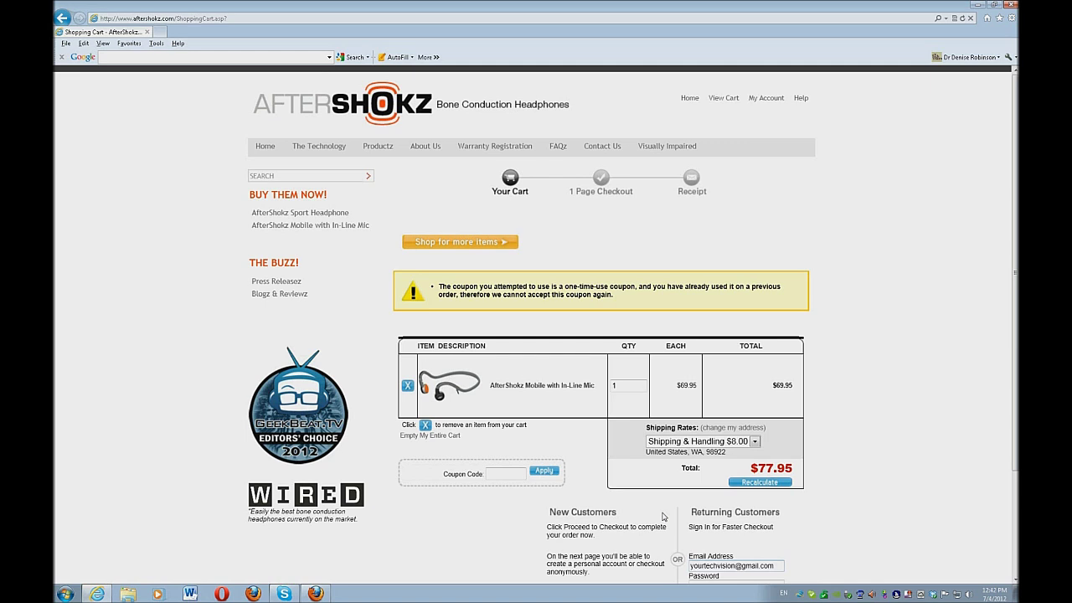
Sign in as a returning customer with the account password to reach 1 Page Checkout.
scroll(663, 517, "down", 1)
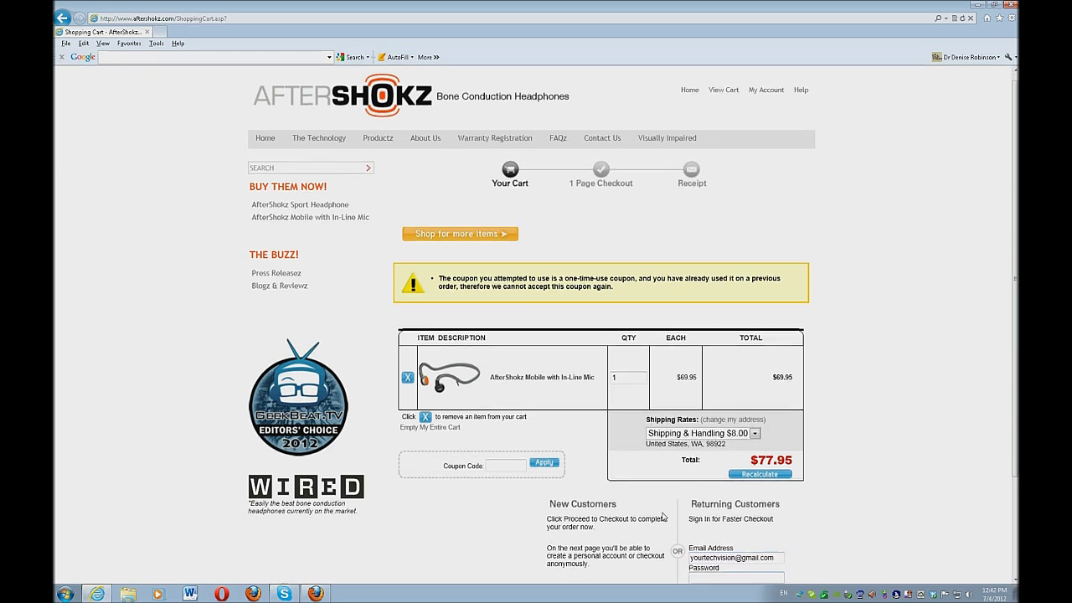
type("••••••")
key("Return")
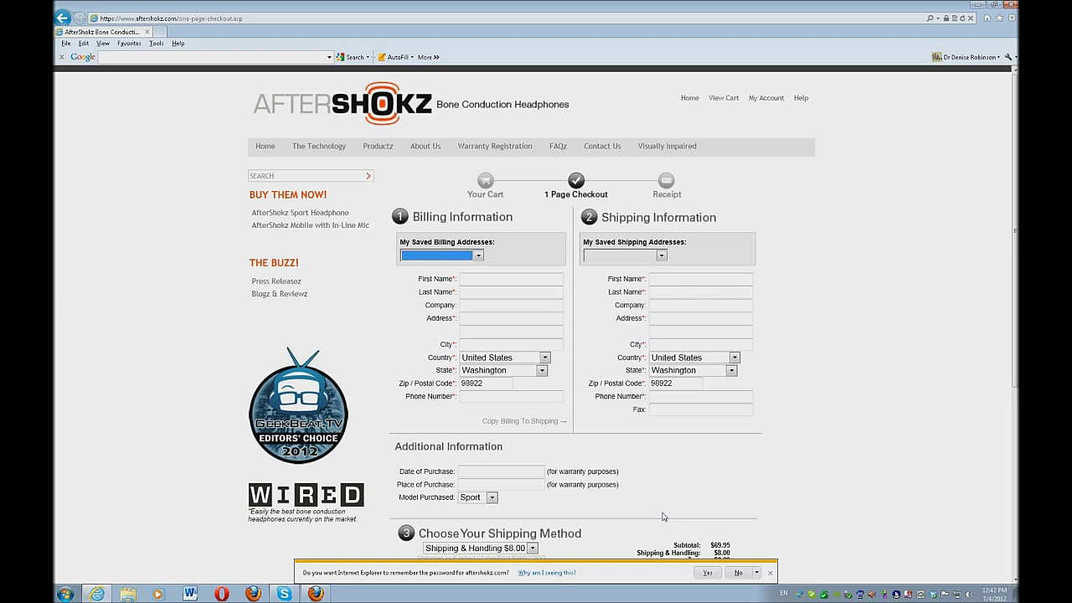
Pick the saved billing address so the billing fields auto-fill.
key("Down")
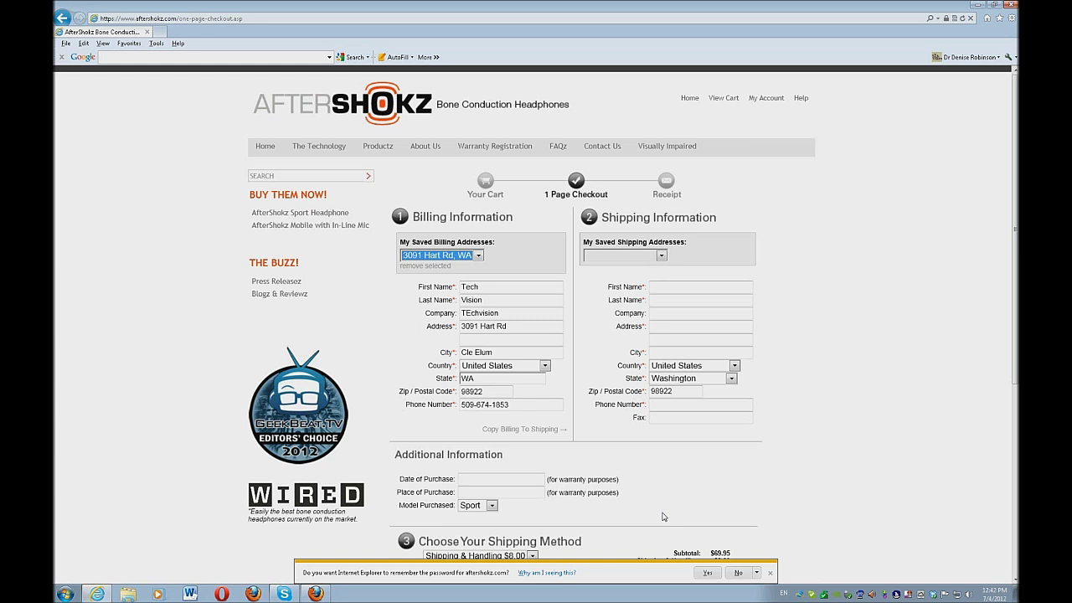
left_click(662, 516)
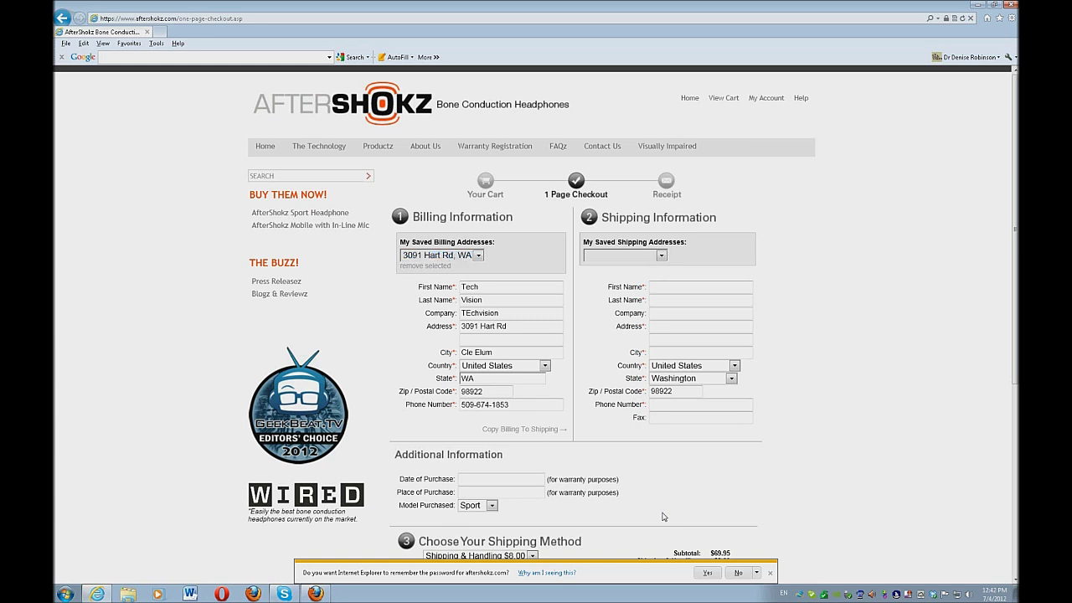
key("Tab")
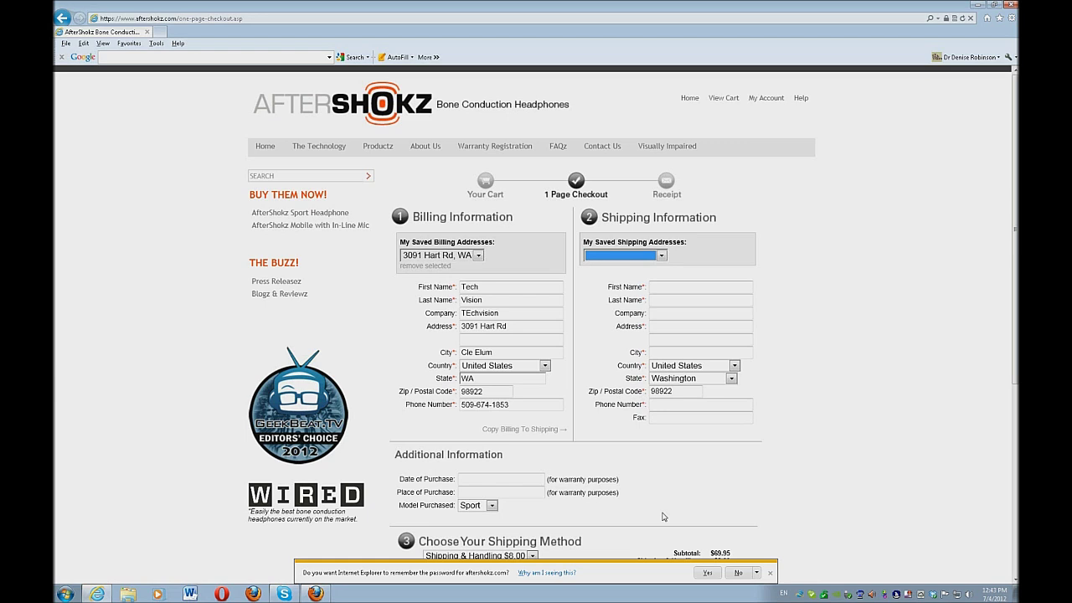
Fill the shipping form from the saved address, then check that each billing and shipping field matches.
key("Down")
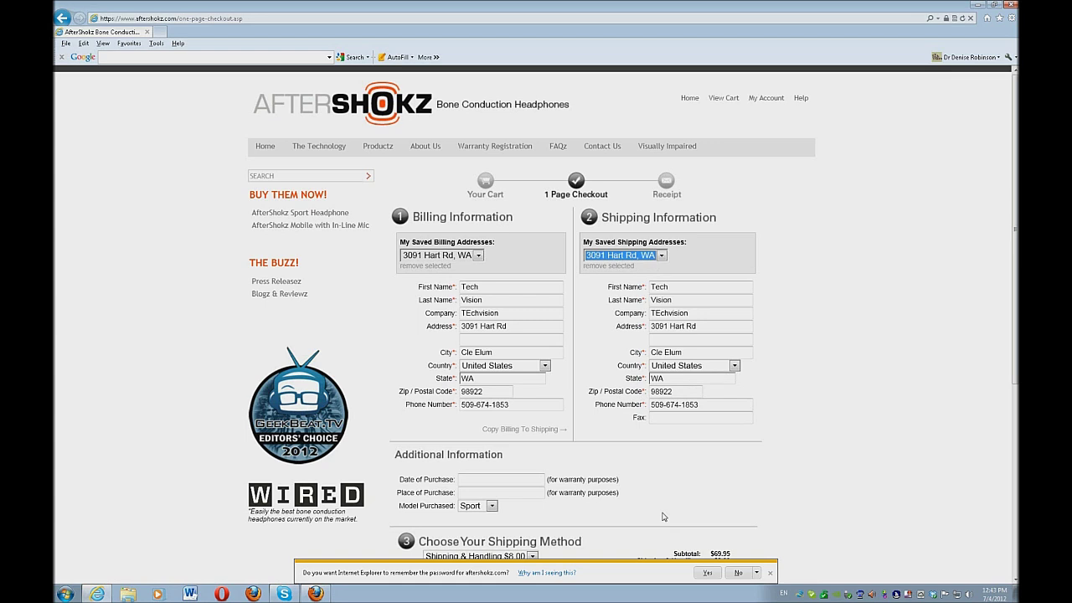
left_click(663, 517)
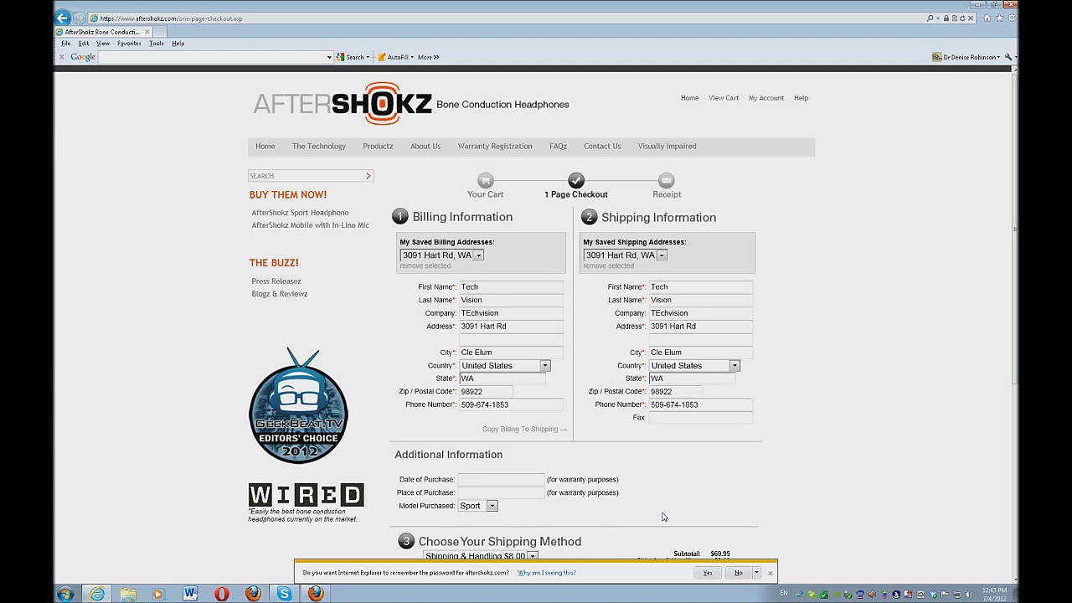
key("Tab")
key("Tab")
key("Tab")
key("Tab")
key("Tab")
key("Tab")
key("Tab")
key("Tab")
key("Tab")
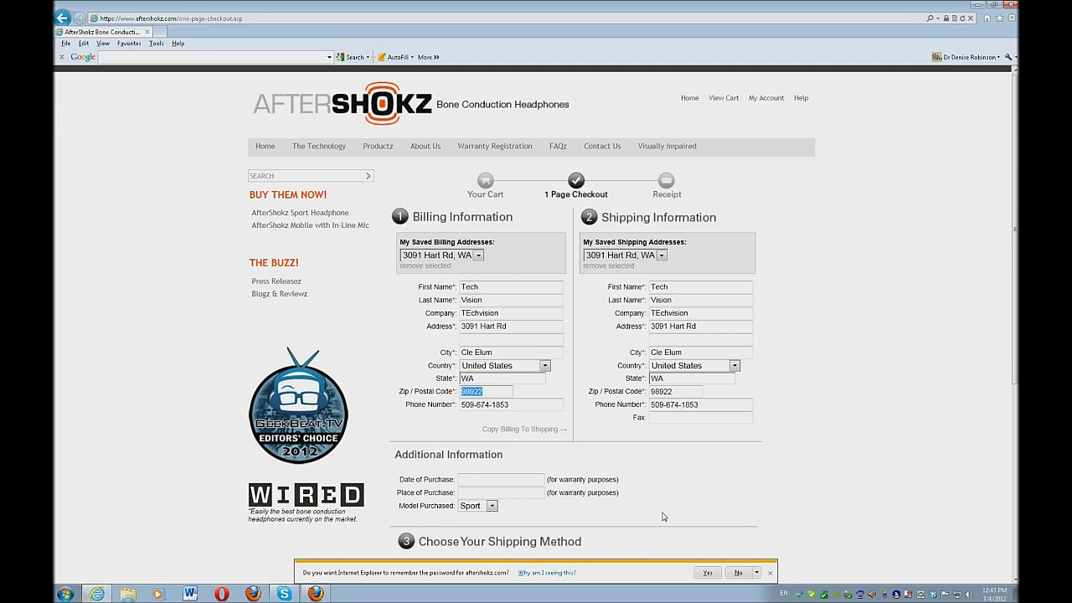
key("Tab")
key("Tab")
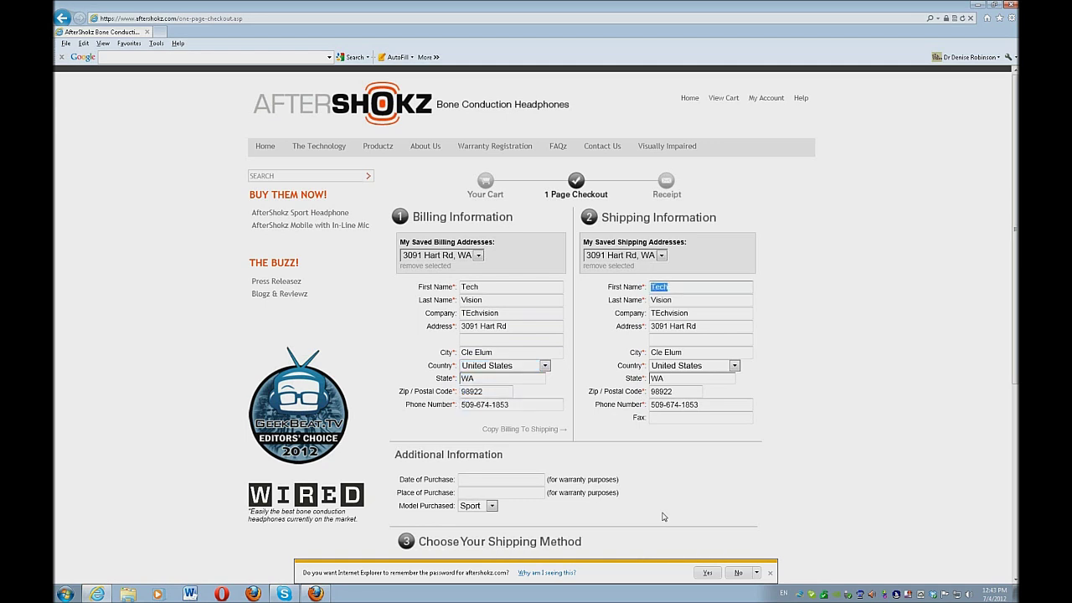
key("Tab")
key("Tab")
key("Tab")
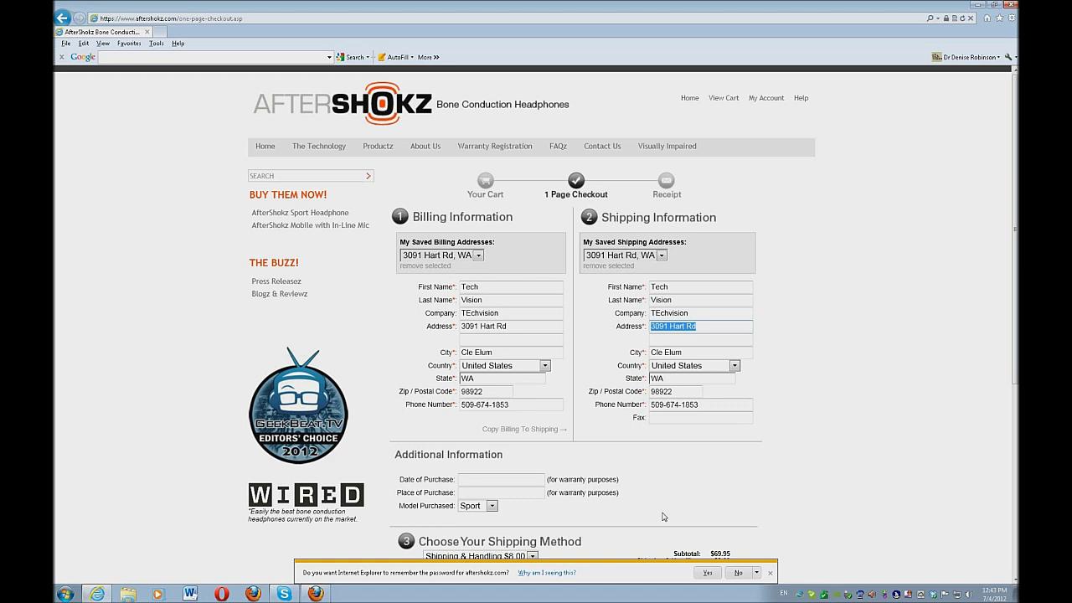
key("Tab")
key("Tab")
key("Tab")
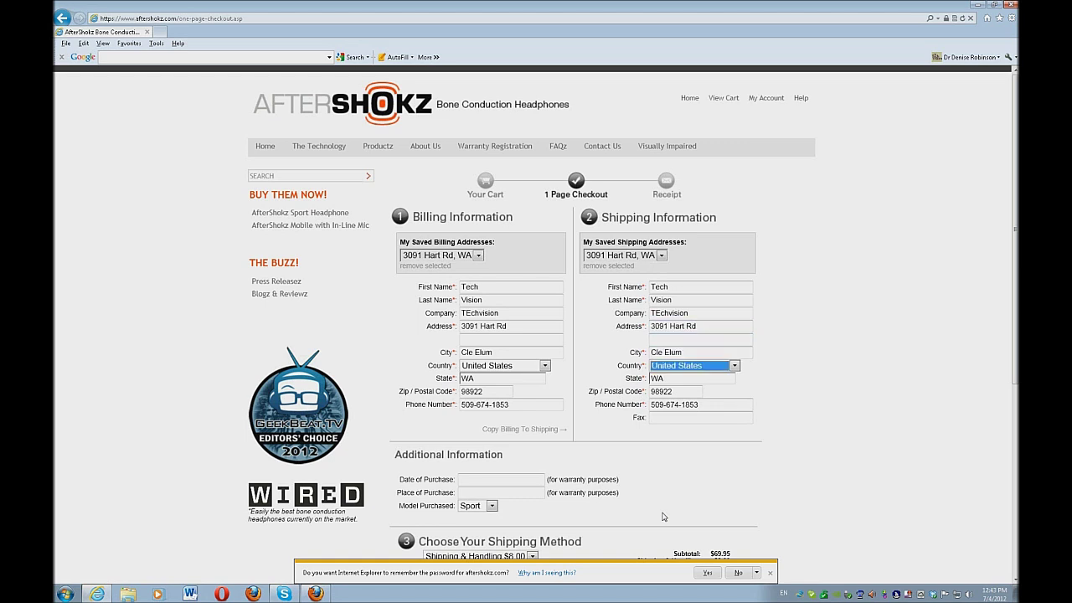
key("Tab")
key("Tab")
key("Tab")
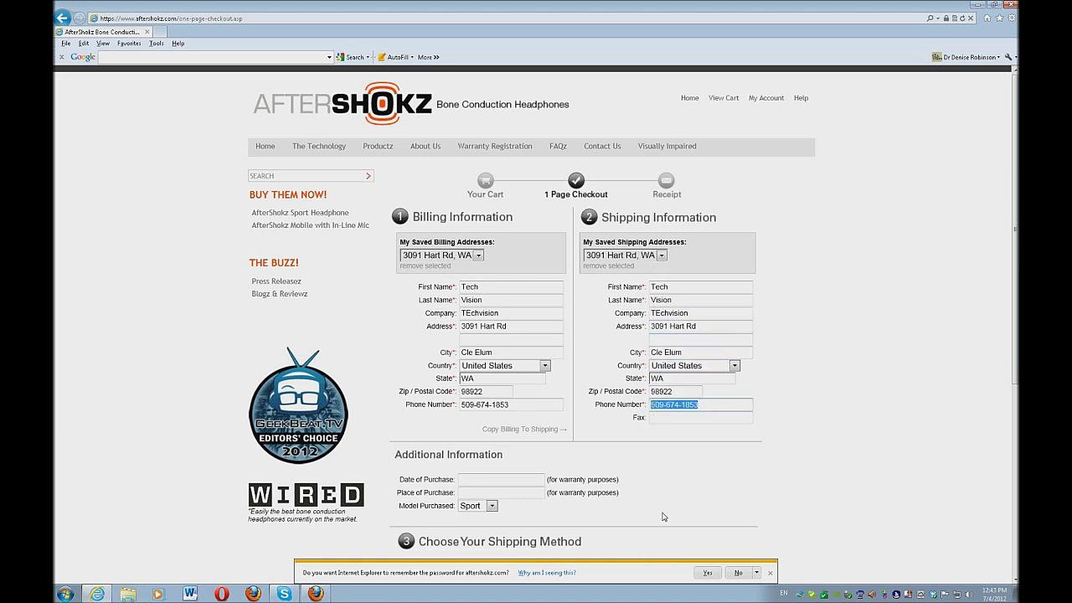
key("Tab")
key("Tab")
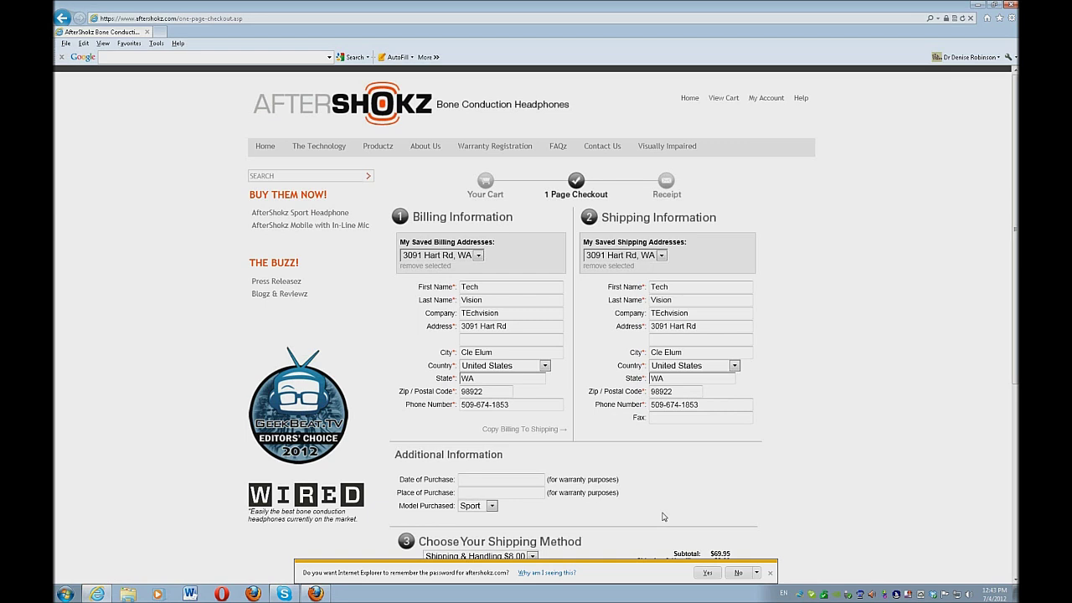
Enter purchase date 6-4-12, place of purchase 'online' and model Mobile, keeping $8.00 shipping.
key("Tab")
type("6-4-12")
key("Tab")
type("online")
key("Tab")
key("Down")
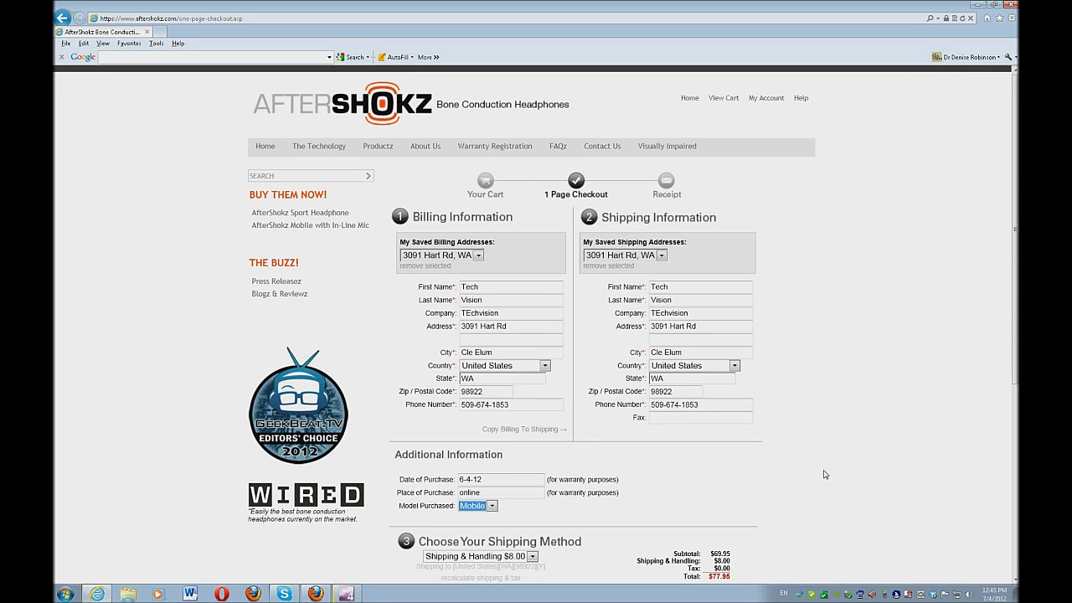
key("Tab")
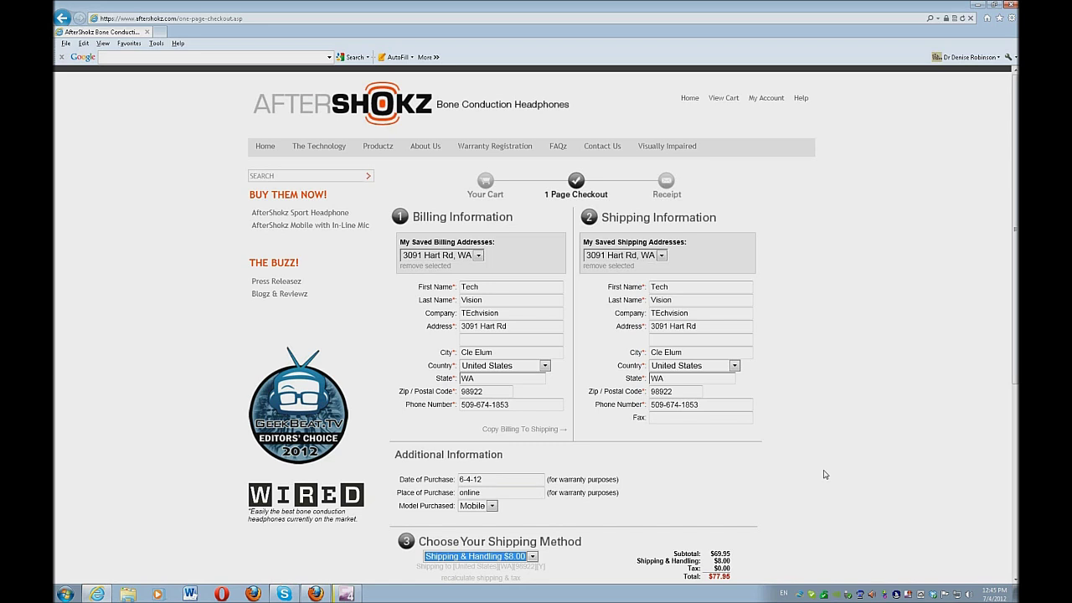
left_click(825, 475)
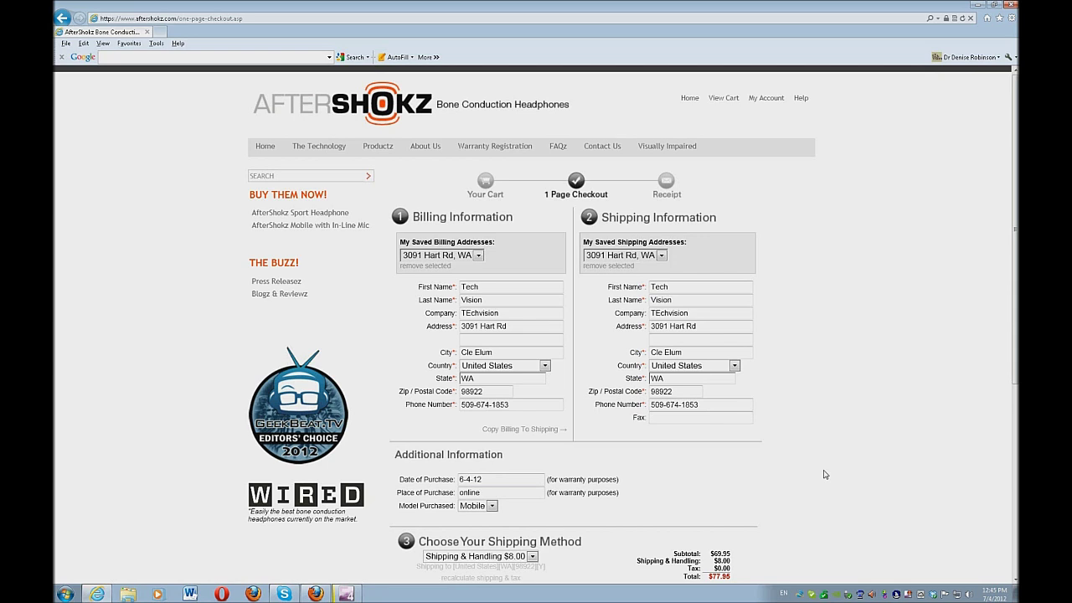
Under Payment Information, choose Credit Card as payment method and American Express as card type.
scroll(824, 475, "down", 1)
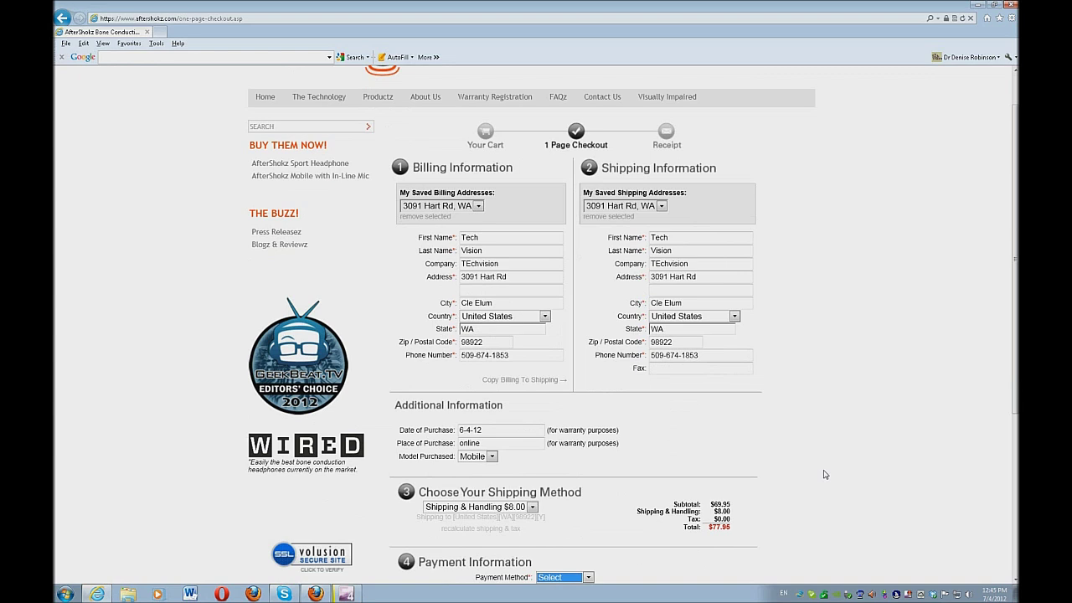
key("Down")
key("Tab")
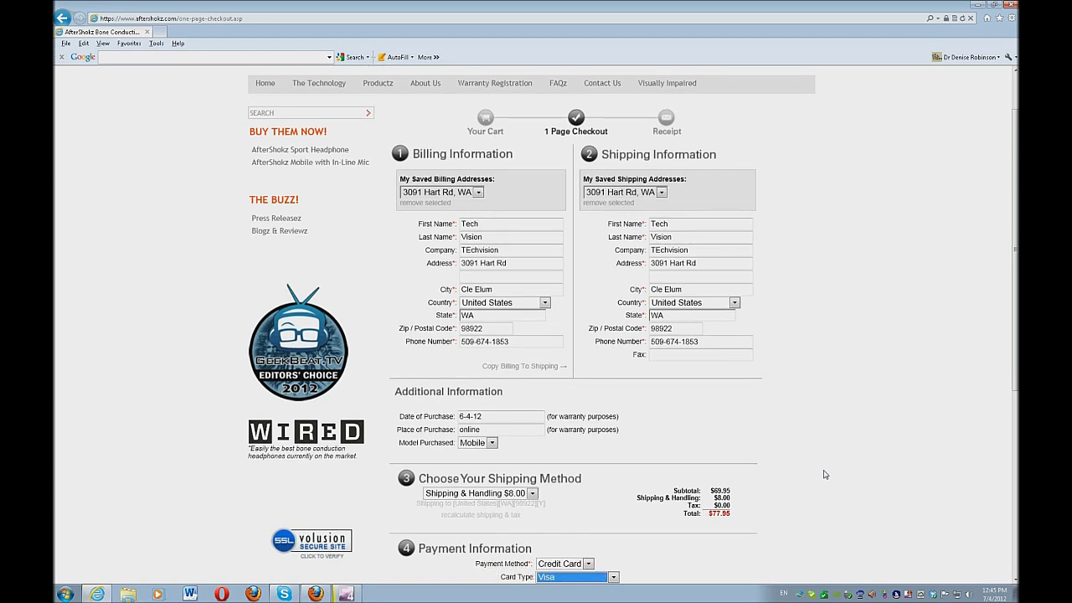
key("Down")
key("Down")
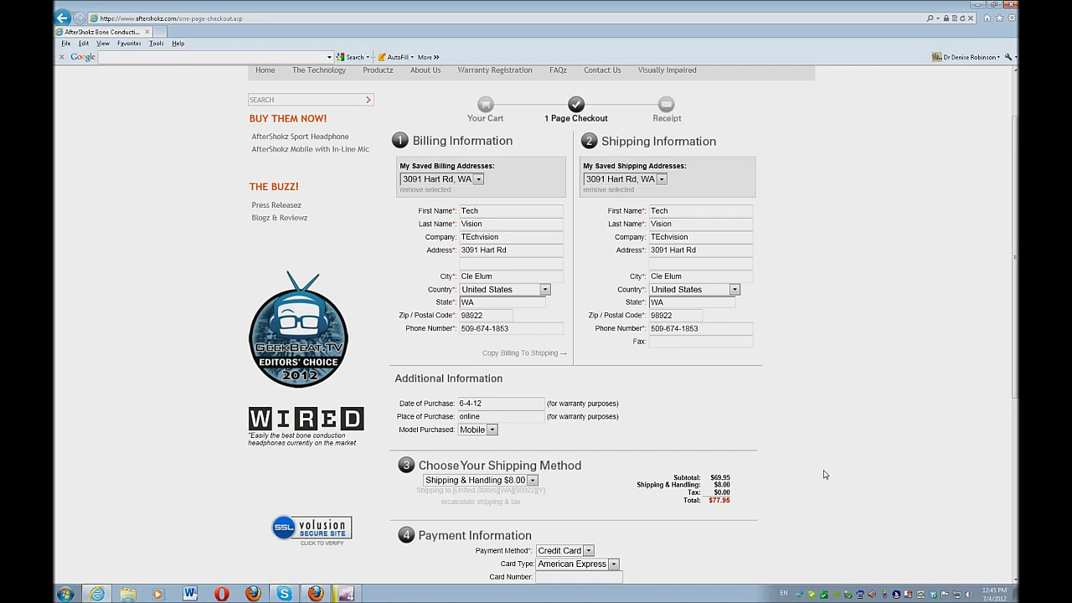
scroll(824, 475, "down", 1)
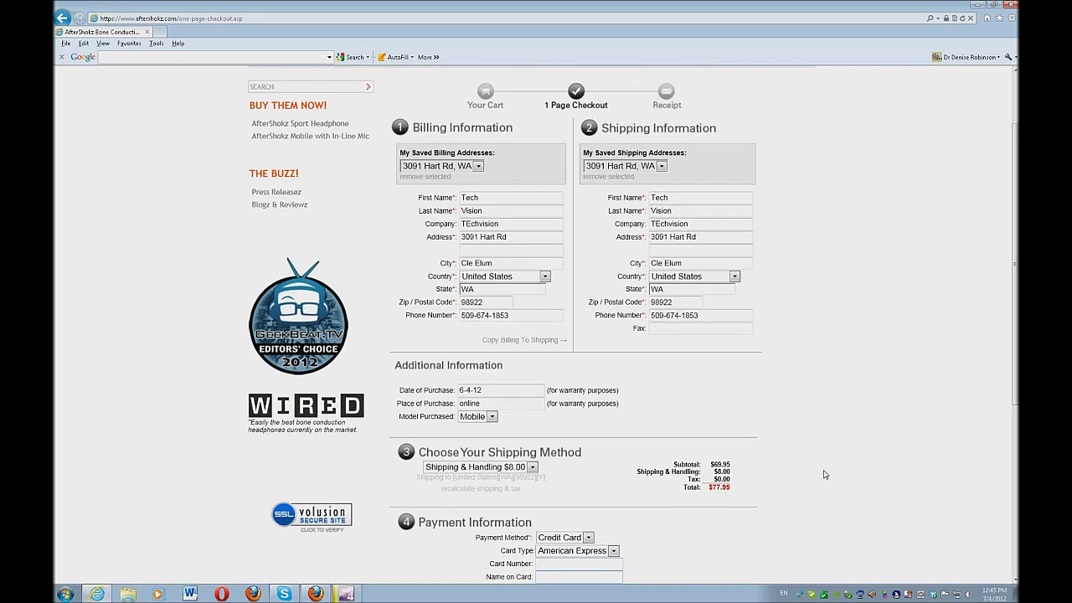
scroll(824, 475, "down", 1)
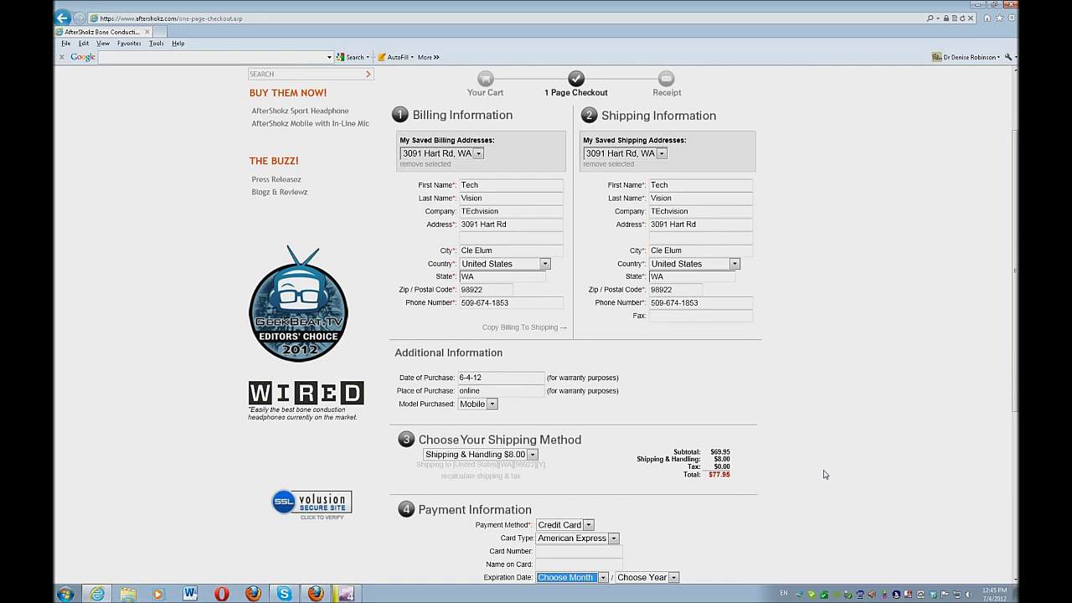
key("Tab")
scroll(824, 475, "down", 1)
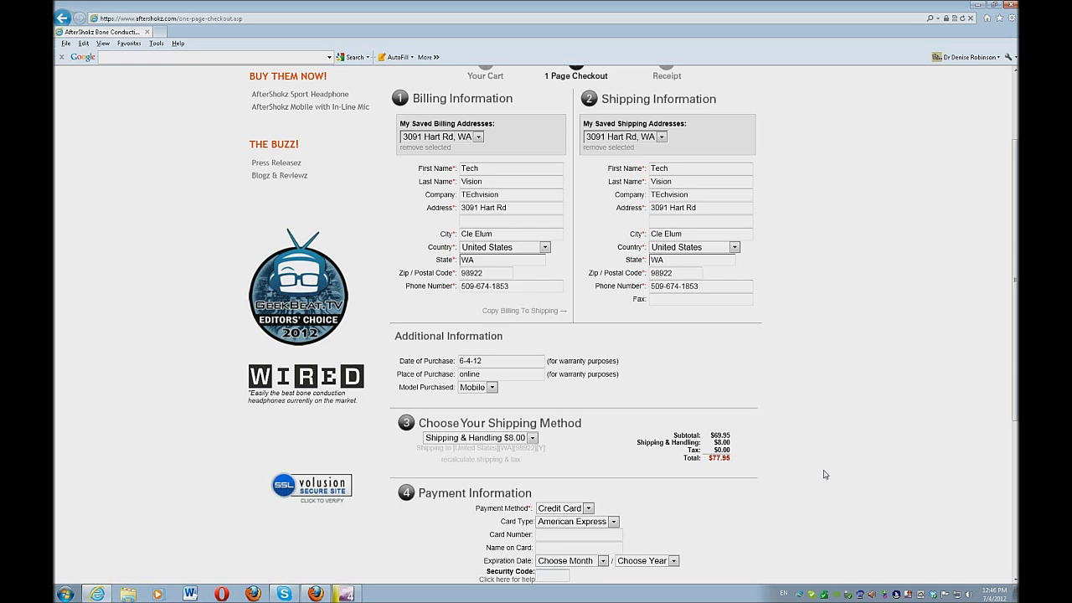
scroll(824, 475, "down", 1)
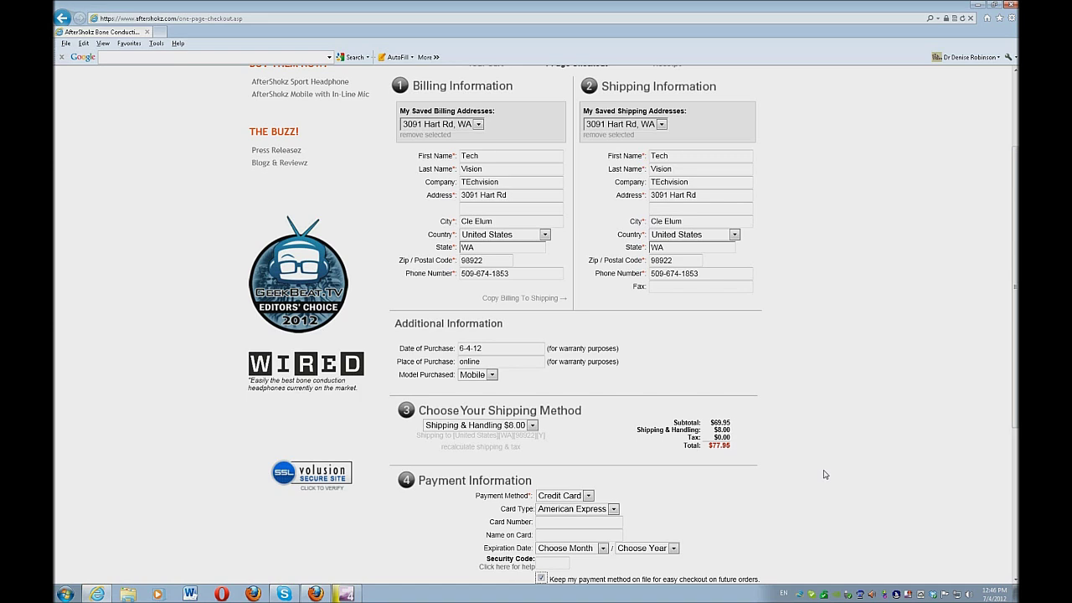
scroll(825, 475, "down", 1)
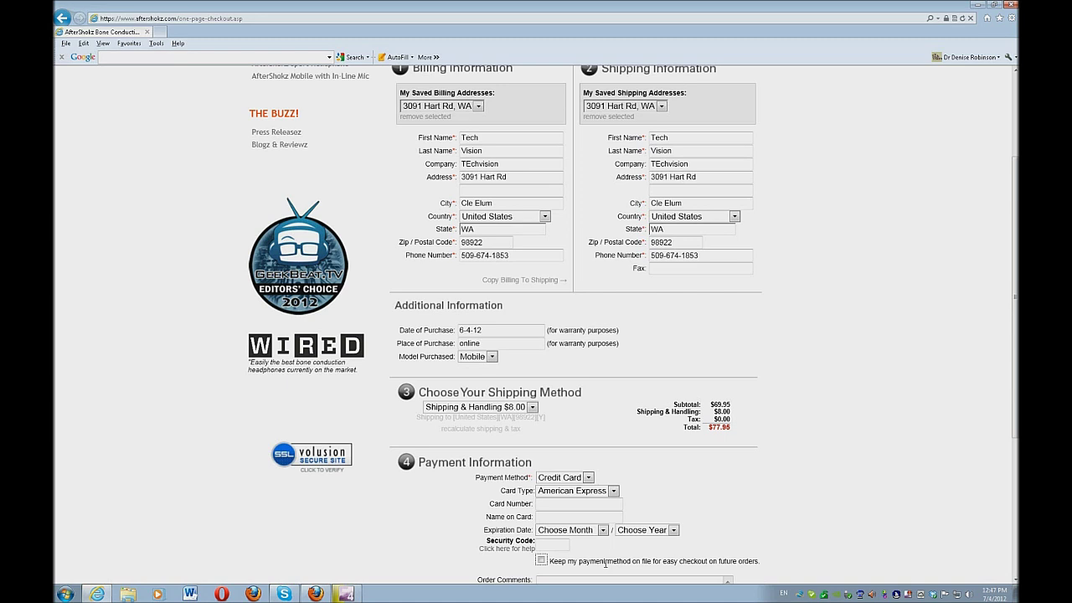
key("Tab")
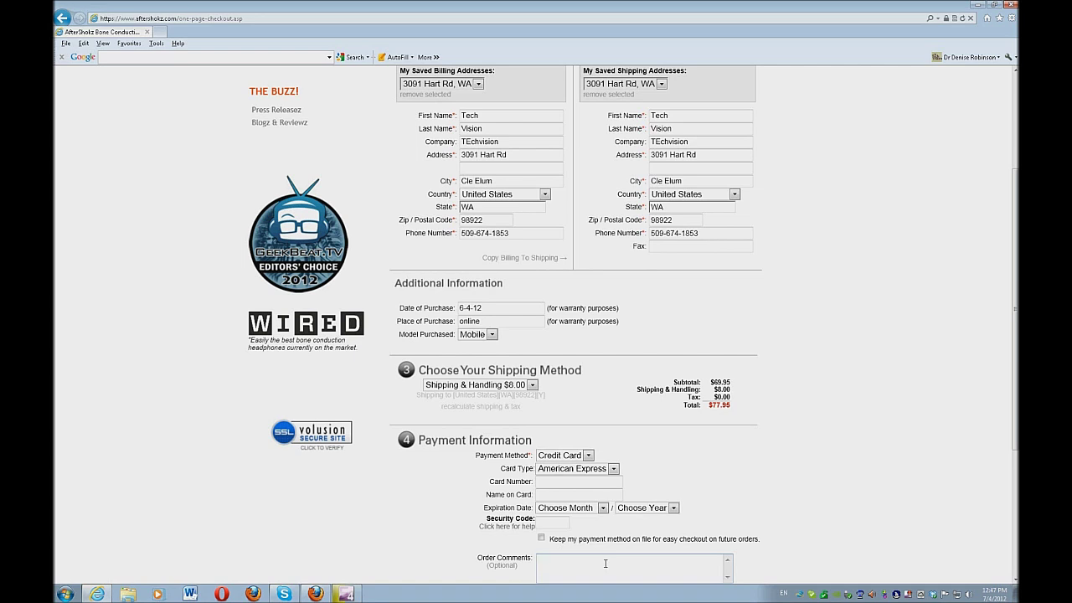
scroll(605, 564, "down", 1)
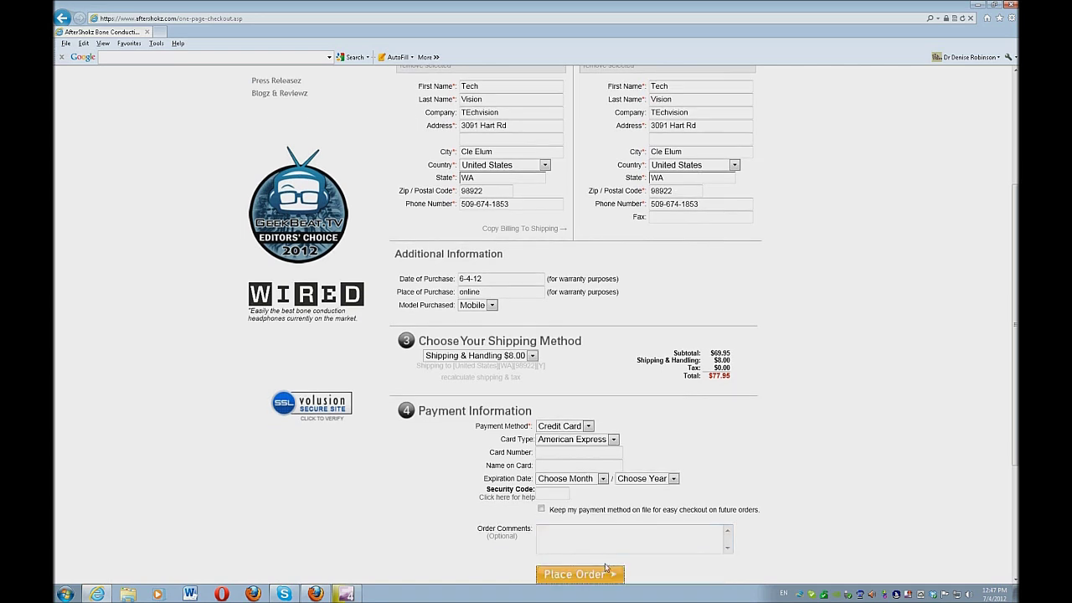